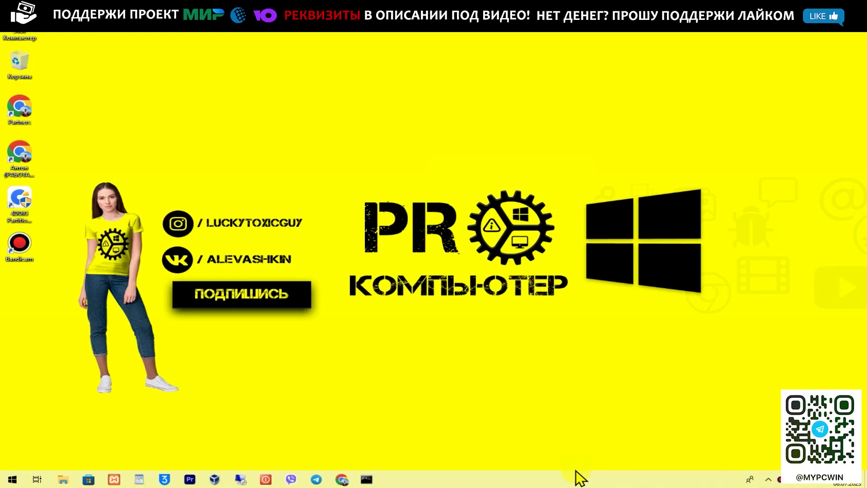
{"action": "mouse_move", "coordinate": [337, 478]}
{"action": "left_click", "coordinate": [397, 435]}
{"action": "scroll", "coordinate": [759, 228], "scroll_direction": "down", "scroll_amount": 3}
Step: Open Device Manager, expand the disk drives category and select the SPCC Solid State Disk
{"action": "right_click", "coordinate": [13, 480]}
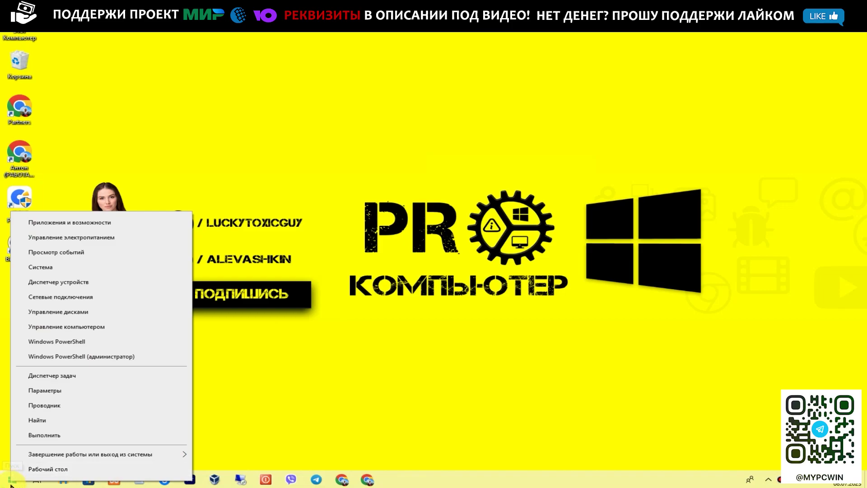
{"action": "left_click", "coordinate": [69, 283]}
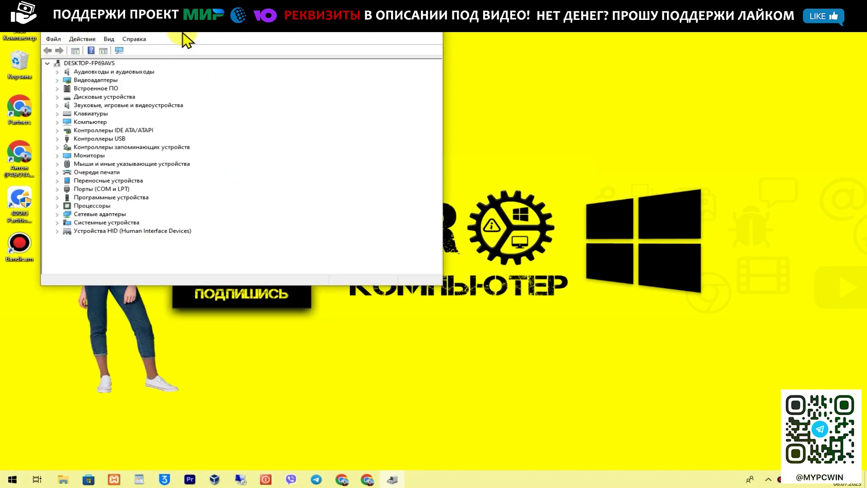
{"action": "left_click_drag", "start_coordinate": [182, 33], "coordinate": [332, 56]}
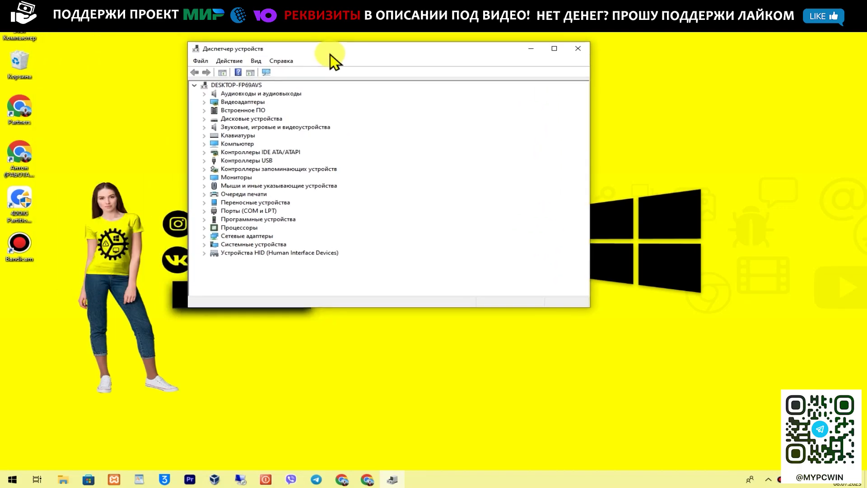
{"action": "left_click", "coordinate": [205, 118]}
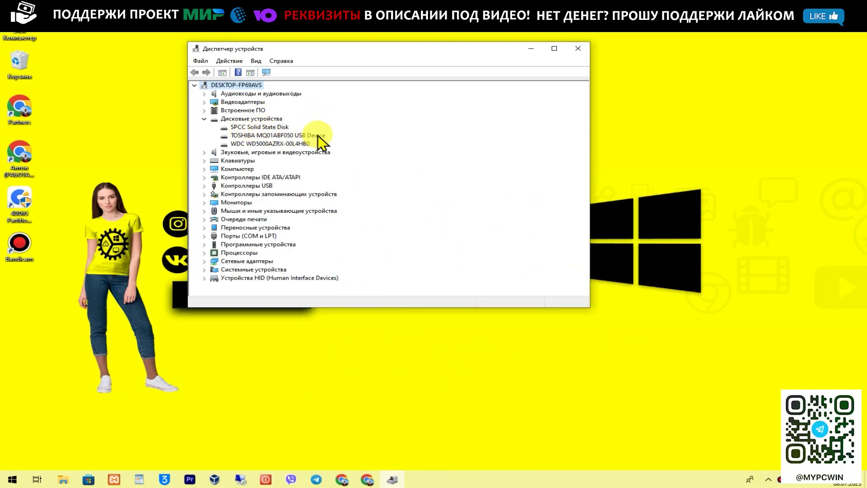
{"action": "left_click", "coordinate": [263, 127]}
Step: Open This PC beside Device Manager and compare its drives with the listed disk devices
{"action": "double_click", "coordinate": [23, 34]}
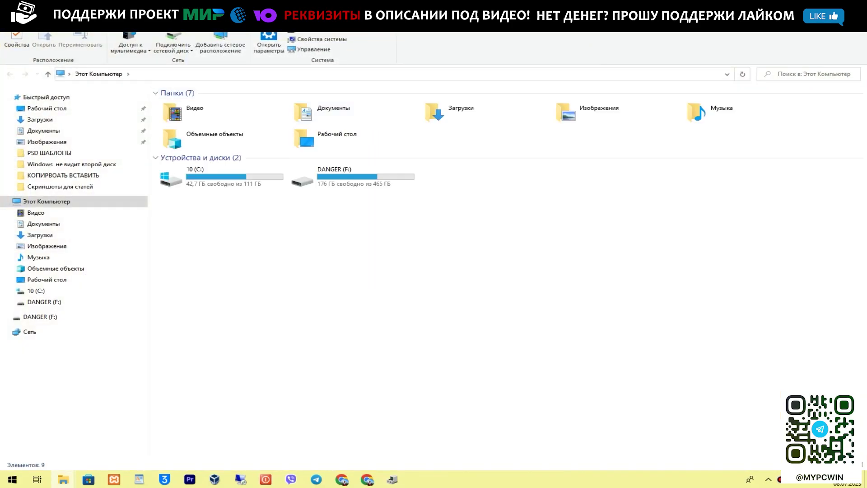
{"action": "key", "text": "super+Down"}
{"action": "left_click", "coordinate": [427, 54]}
{"action": "left_click_drag", "start_coordinate": [426, 56], "coordinate": [444, 64]}
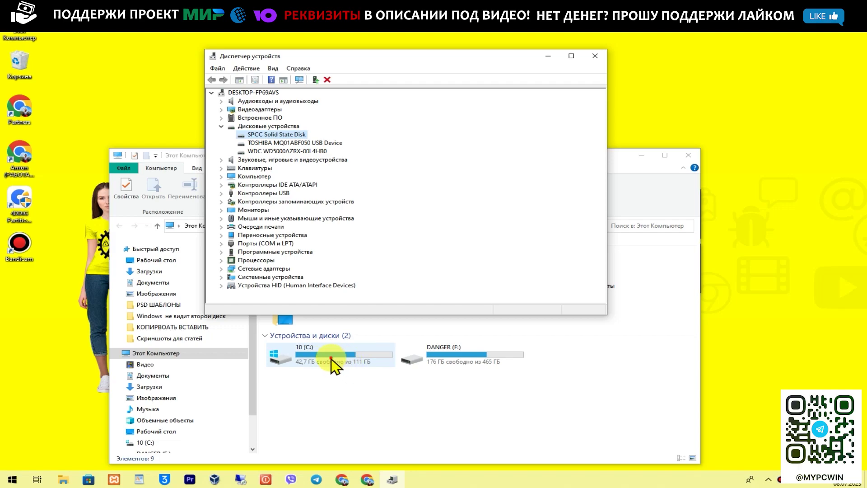
{"action": "left_click", "coordinate": [330, 361]}
{"action": "left_click", "coordinate": [275, 137]}
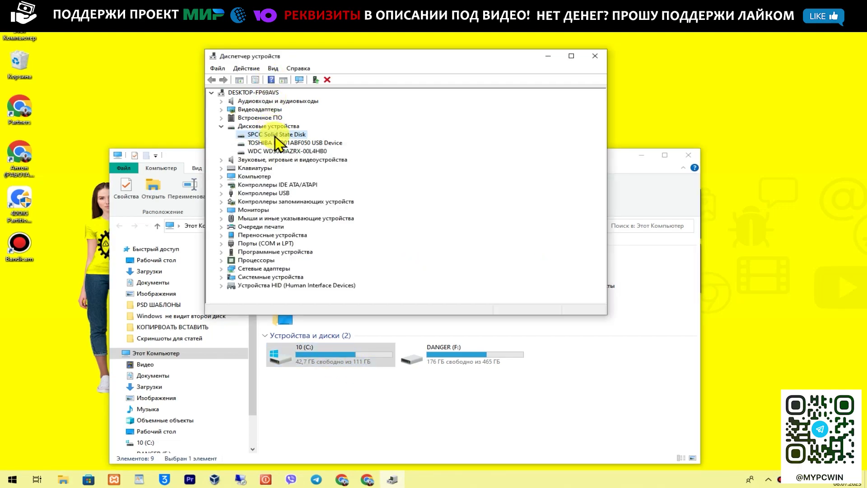
{"action": "left_click", "coordinate": [308, 142]}
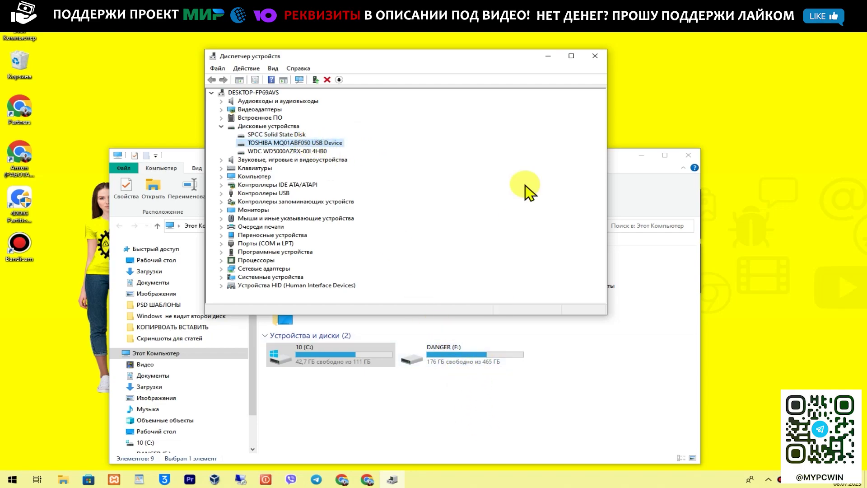
{"action": "left_click", "coordinate": [297, 152]}
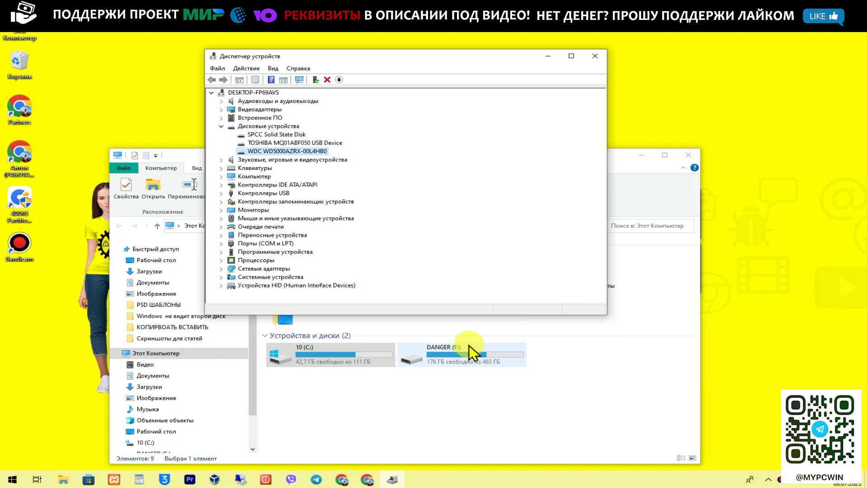
Step: Disable the TOSHIBA MQ01ABF050 USB Device in Device Manager and confirm
{"action": "left_click", "coordinate": [306, 143]}
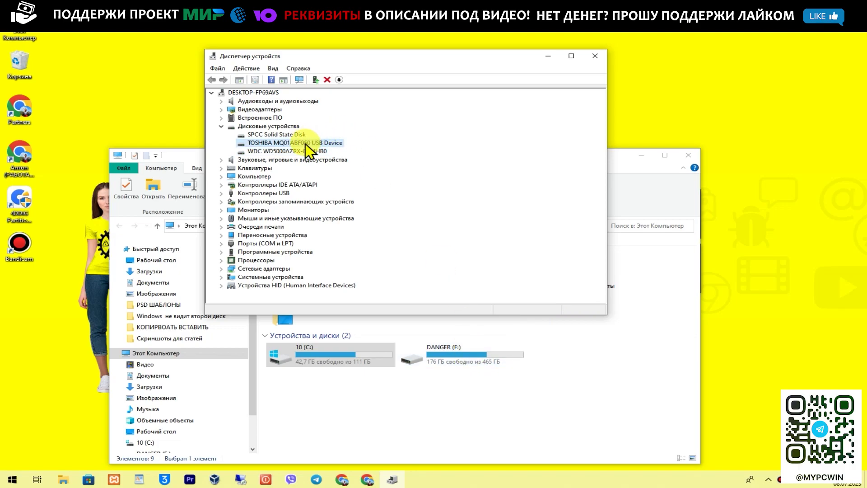
{"action": "right_click", "coordinate": [306, 144]}
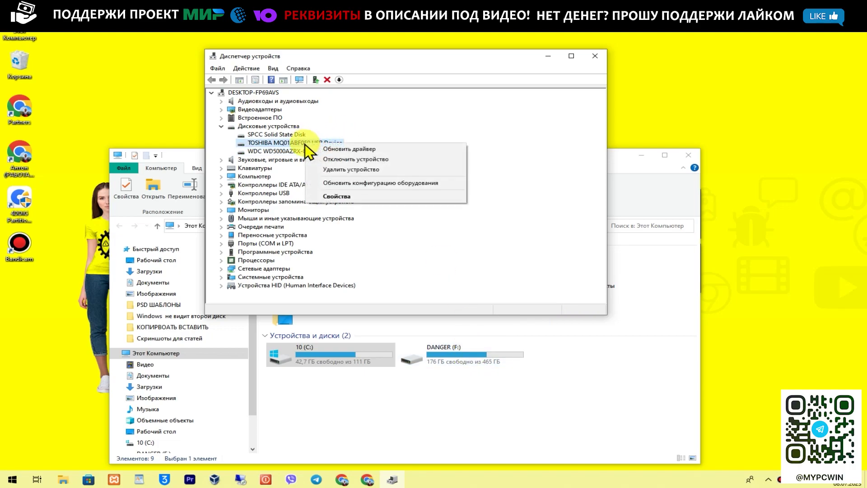
{"action": "left_click", "coordinate": [336, 159]}
{"action": "left_click", "coordinate": [449, 251]}
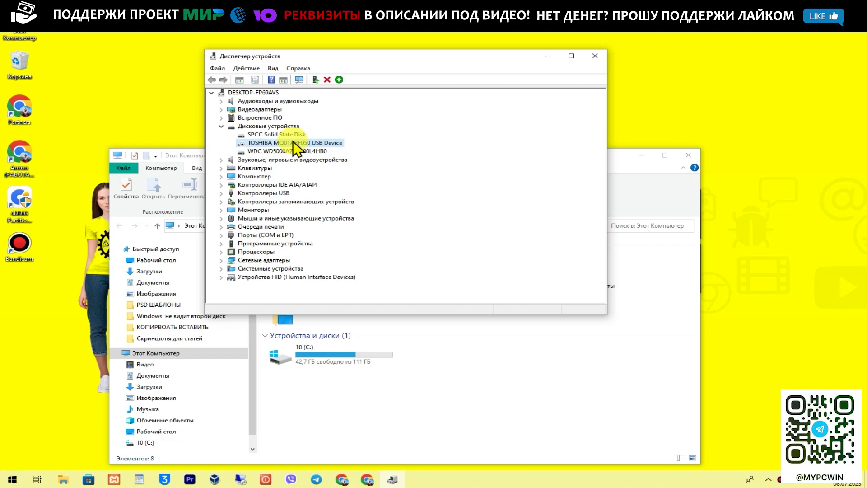
Step: Enable the TOSHIBA MQ01ABF050 USB Device again and close Device Manager
{"action": "right_click", "coordinate": [267, 143]}
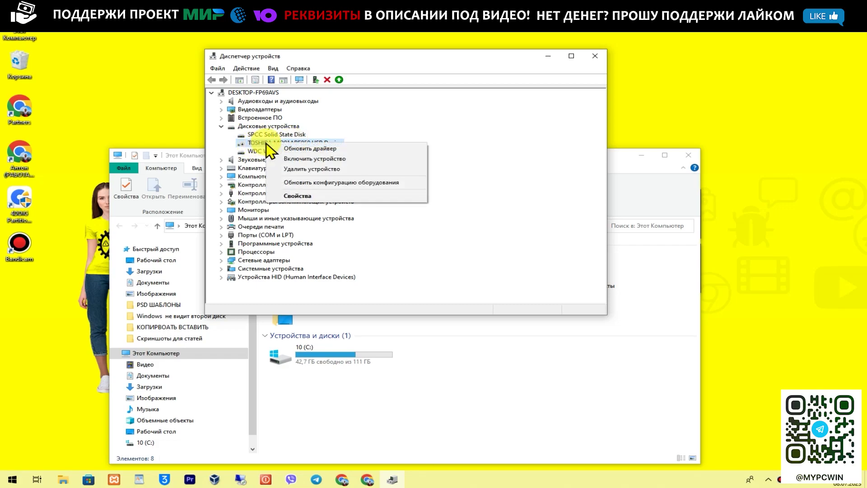
{"action": "left_click", "coordinate": [299, 159]}
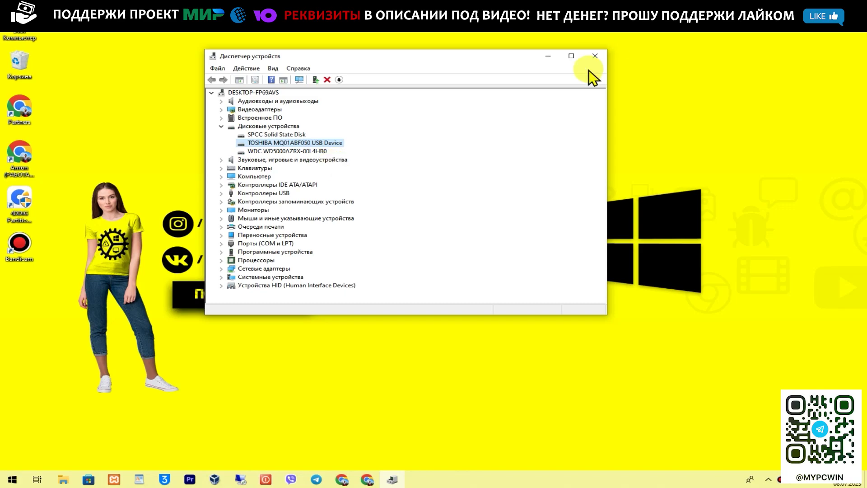
{"action": "left_click", "coordinate": [594, 56]}
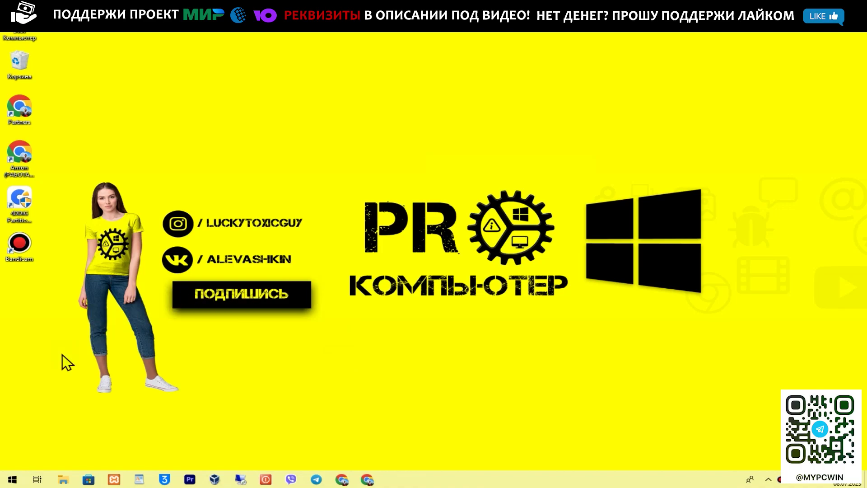
Step: Open Disk Management and maximize its window
{"action": "right_click", "coordinate": [13, 479]}
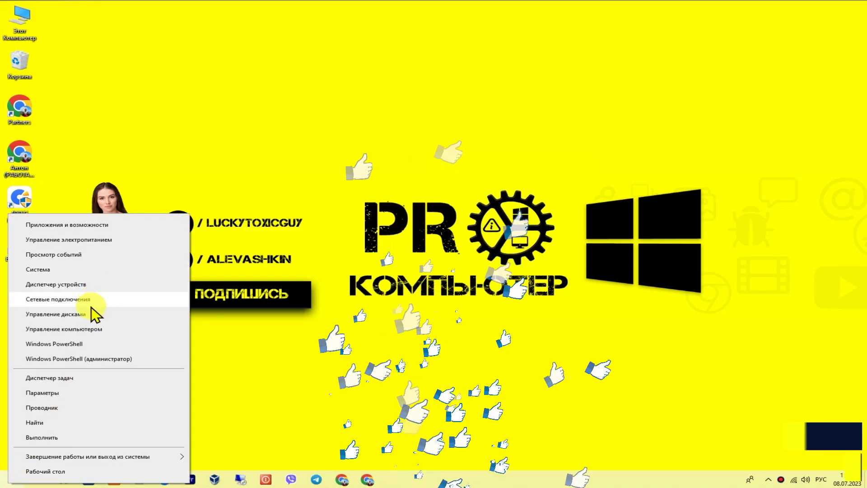
{"action": "left_click", "coordinate": [39, 314]}
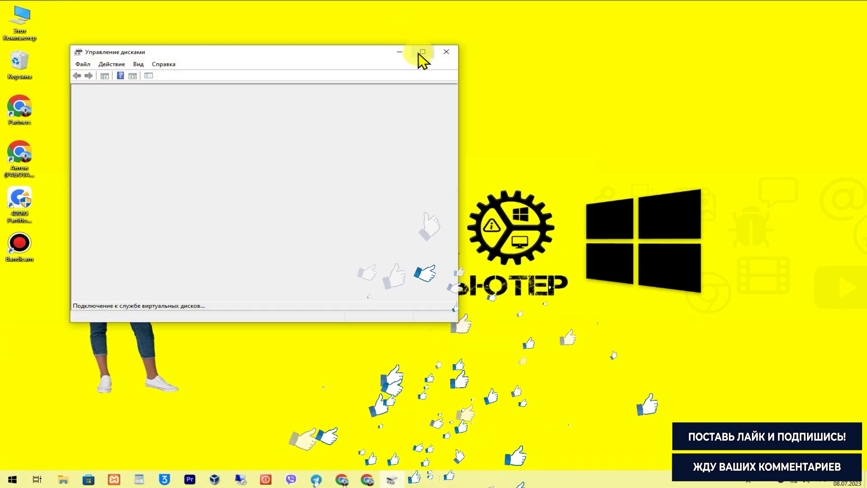
{"action": "left_click", "coordinate": [418, 53]}
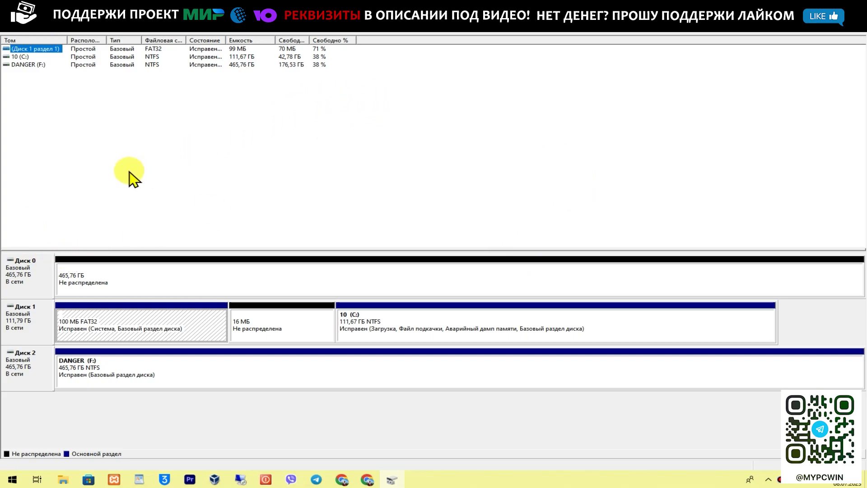
Step: Examine the partition layout of Disks 0, 1 and 2 and the volume options for Disk 0's unallocated space
{"action": "left_click", "coordinate": [42, 268]}
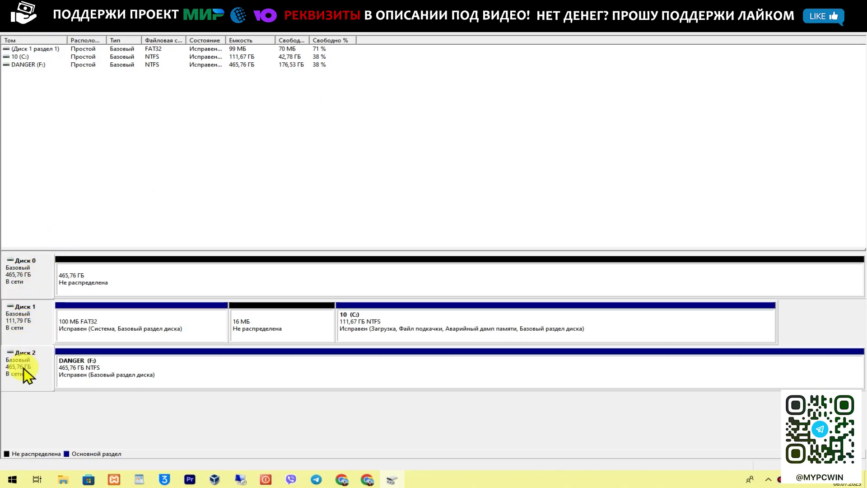
{"action": "left_click", "coordinate": [183, 368]}
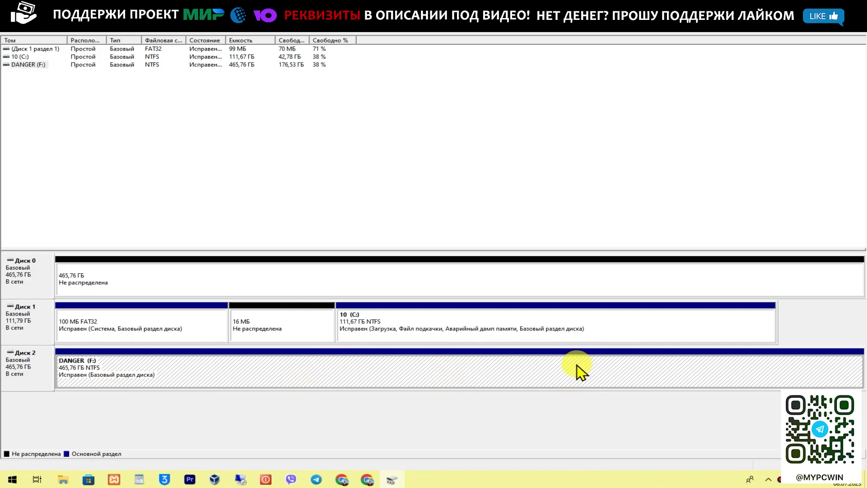
{"action": "left_click", "coordinate": [17, 321]}
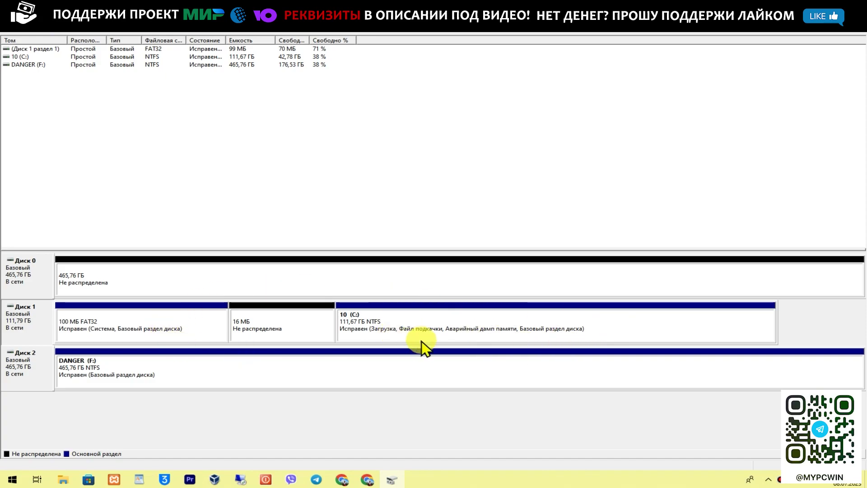
{"action": "left_click", "coordinate": [188, 284]}
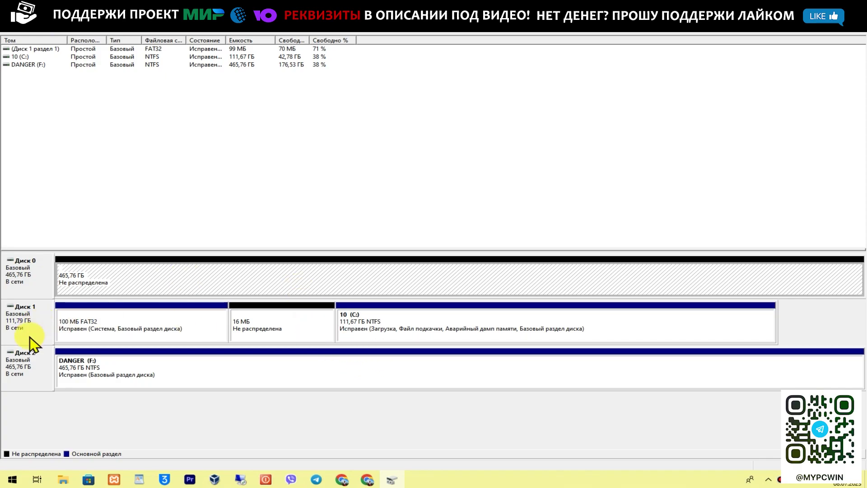
{"action": "left_click", "coordinate": [59, 352]}
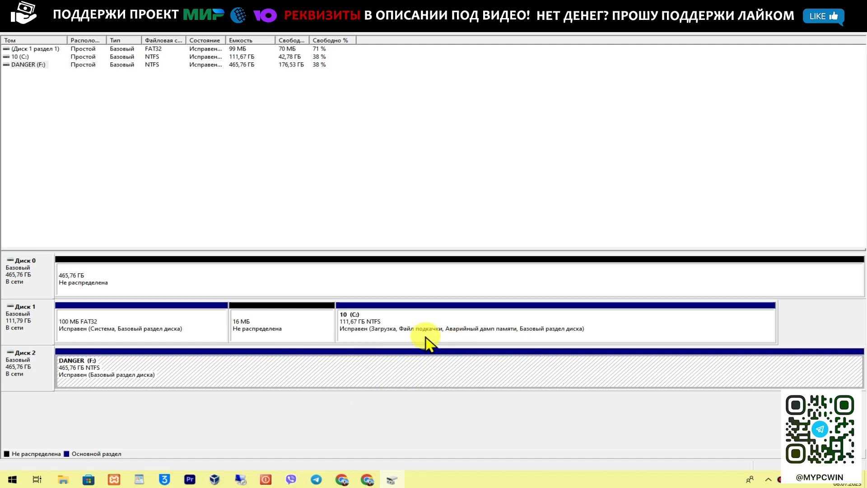
{"action": "left_click", "coordinate": [228, 279]}
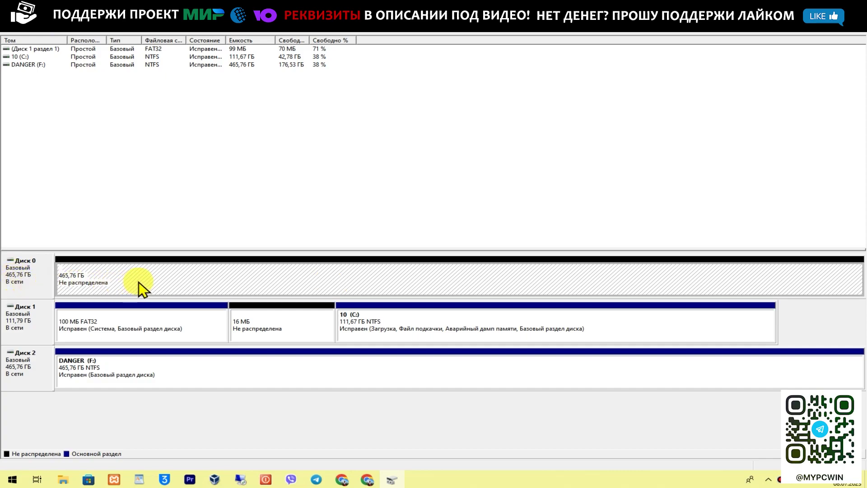
{"action": "right_click", "coordinate": [414, 278]}
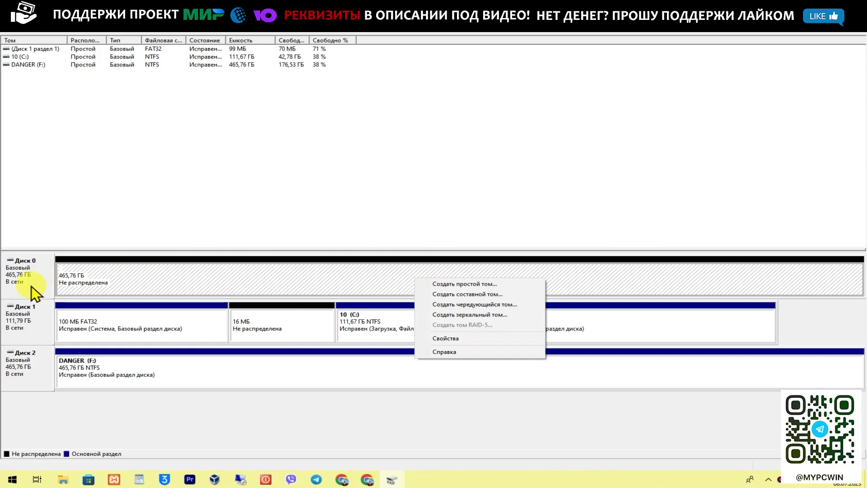
{"action": "right_click", "coordinate": [240, 272]}
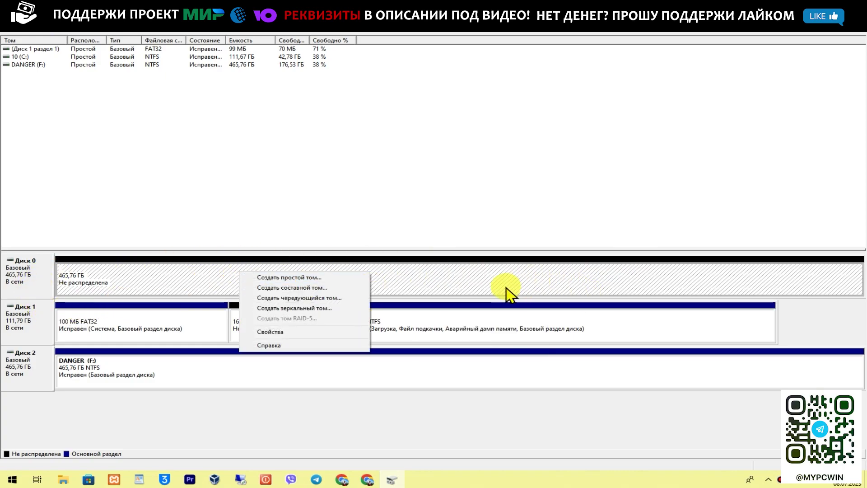
{"action": "right_click", "coordinate": [489, 273]}
{"action": "left_click", "coordinate": [329, 287]}
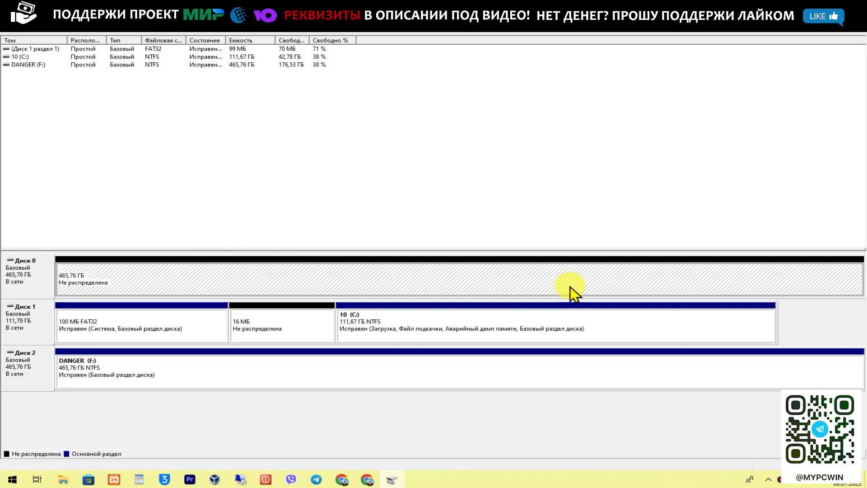
{"action": "right_click", "coordinate": [469, 273]}
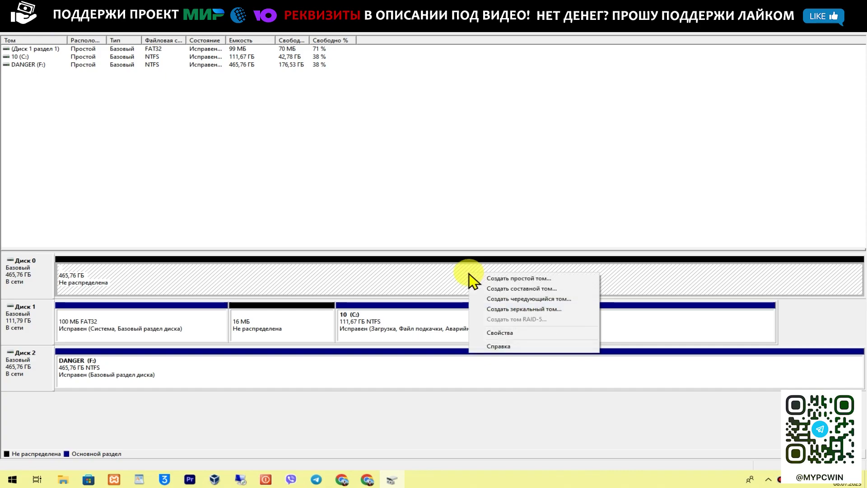
{"action": "left_click", "coordinate": [493, 278]}
{"action": "left_click", "coordinate": [535, 312]}
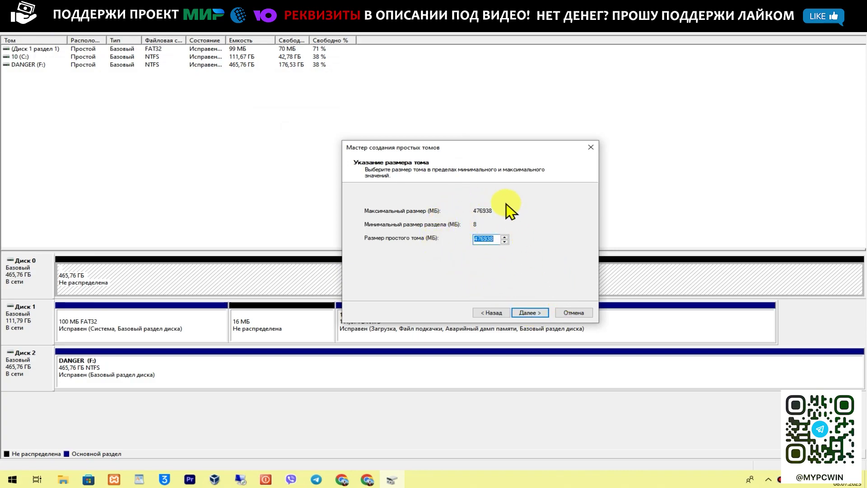
{"action": "key", "text": "shift+Left"}
{"action": "key", "text": "shift+Left"}
{"action": "key", "text": "shift+Left"}
{"action": "left_click", "coordinate": [490, 239]}
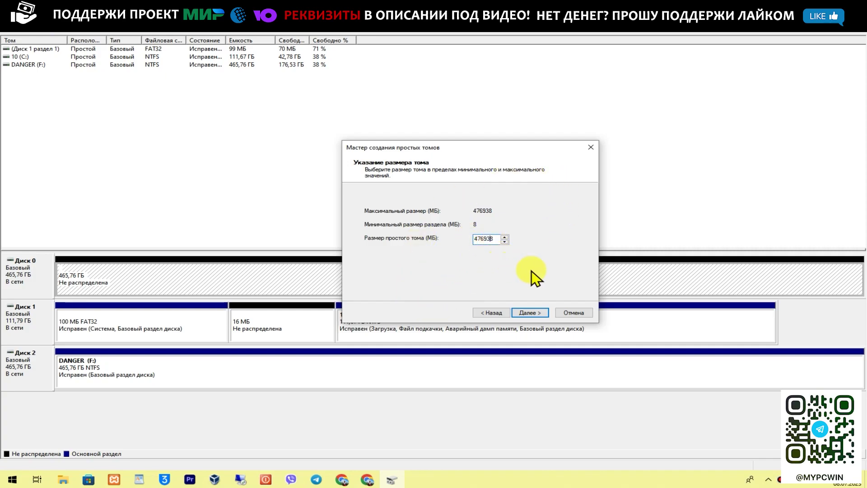
{"action": "left_click_drag", "start_coordinate": [483, 238], "coordinate": [471, 235]}
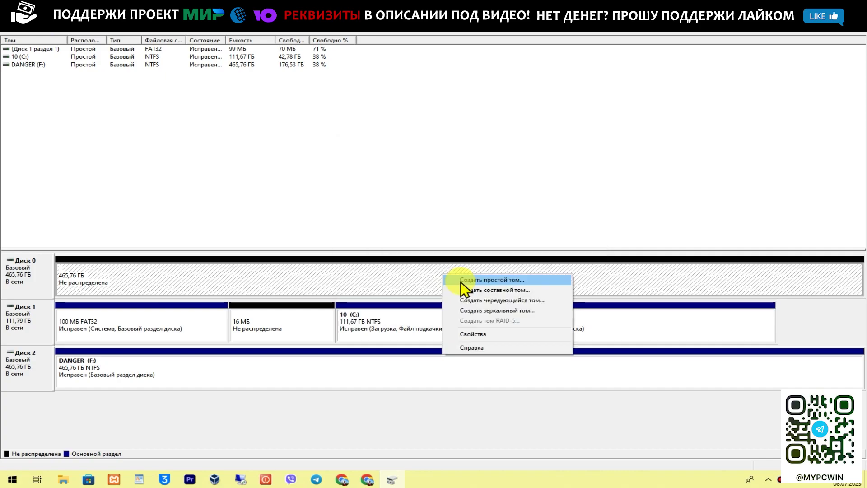
Step: Start a simple volume on Disk 0's unallocated space with the full 476938 MB size and drive letter D
{"action": "right_click", "coordinate": [405, 271]}
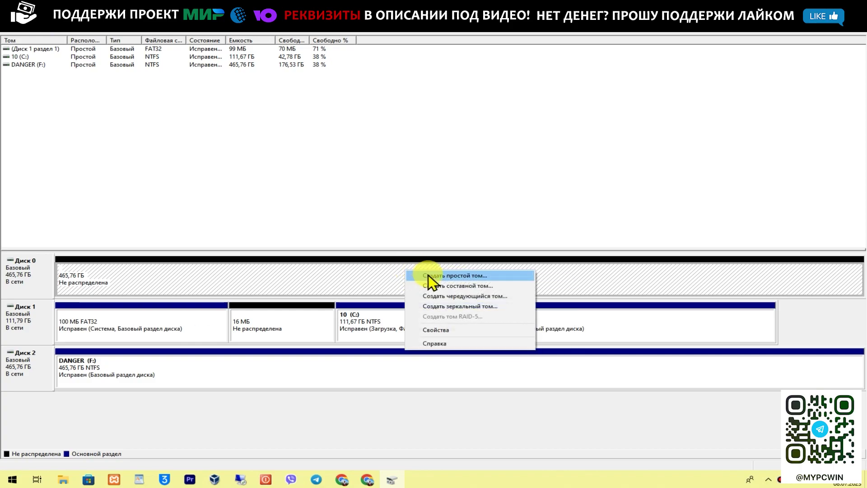
{"action": "left_click", "coordinate": [428, 275]}
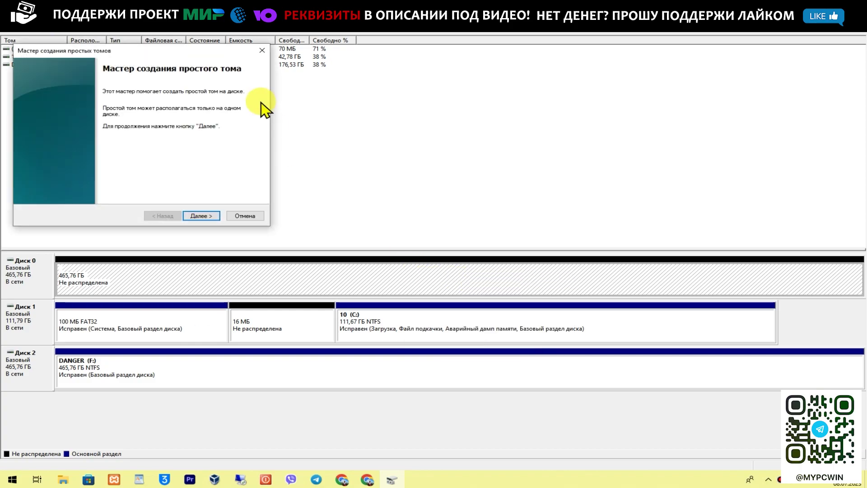
{"action": "left_click", "coordinate": [442, 277]}
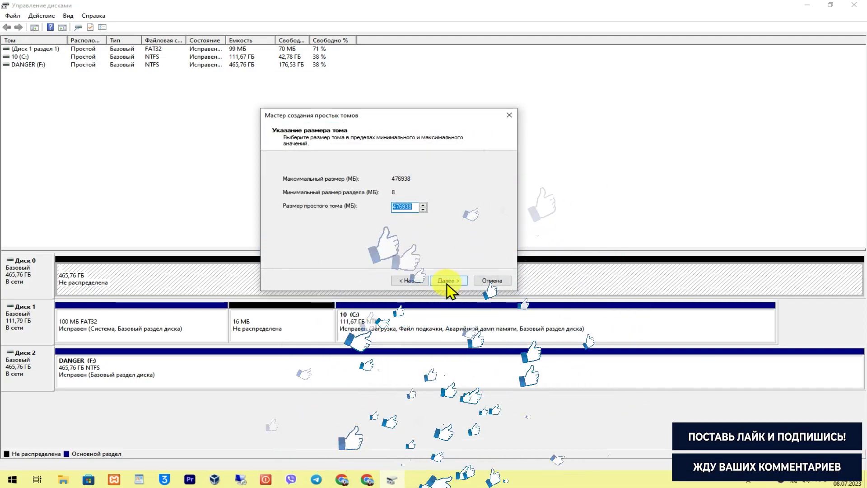
{"action": "left_click", "coordinate": [448, 281]}
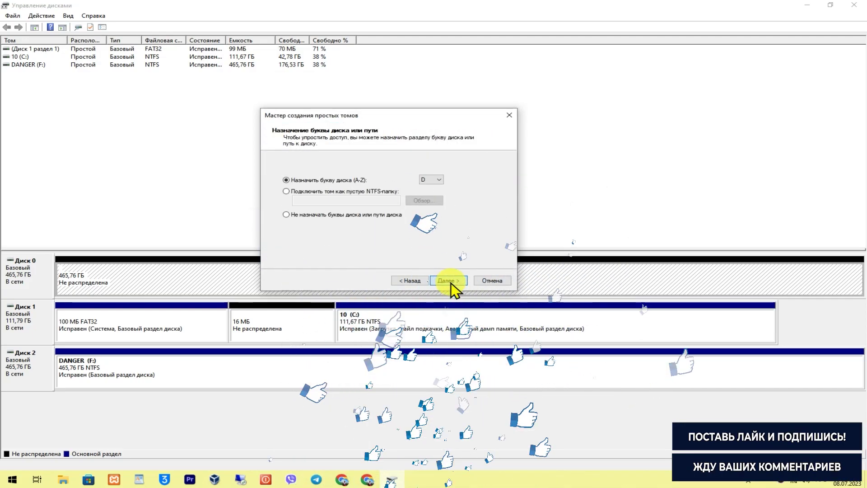
{"action": "left_click", "coordinate": [432, 179]}
{"action": "left_click", "coordinate": [433, 179]}
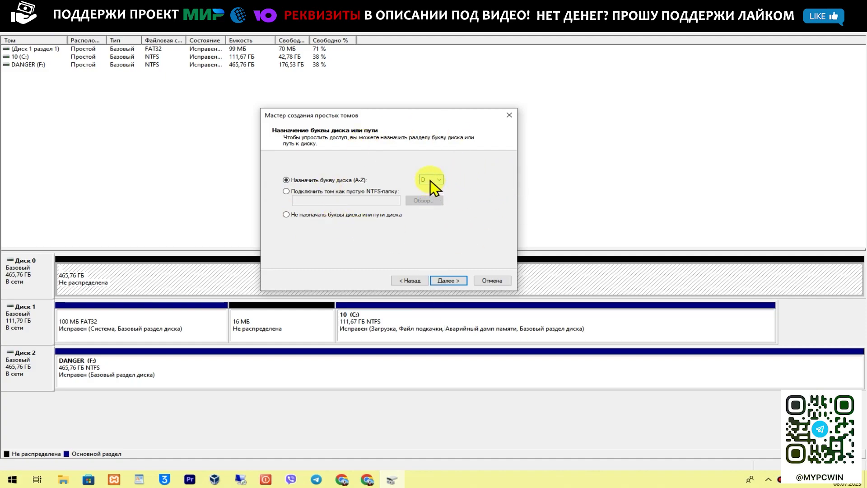
{"action": "left_click", "coordinate": [447, 280]}
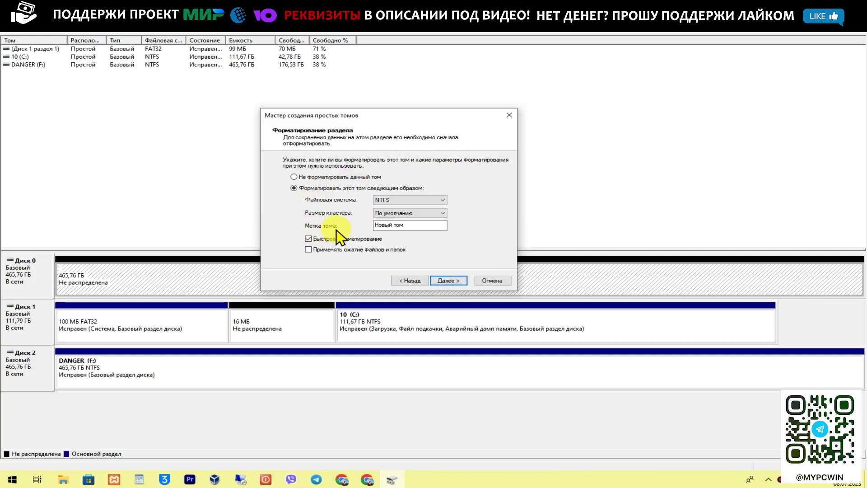
Step: Replace the new volume's label with newdisk, using the English input language
{"action": "left_click", "coordinate": [408, 224]}
{"action": "left_click_drag", "start_coordinate": [407, 224], "coordinate": [320, 220]}
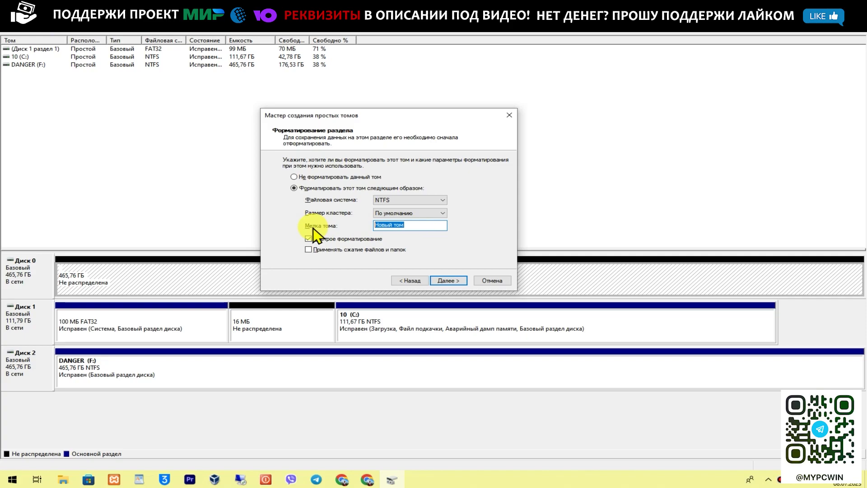
{"action": "key", "text": "super+space"}
{"action": "type", "text": "new"}
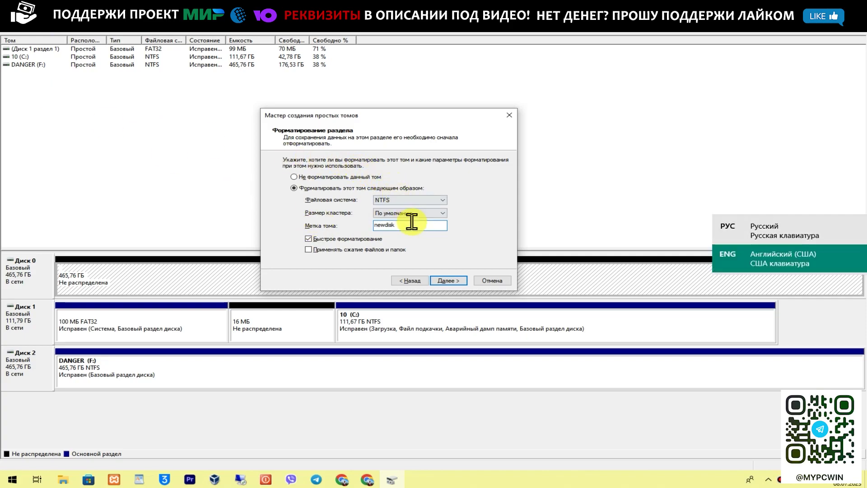
Step: Clear the volume label and finish creating the volume with a quick NTFS format and default cluster size
{"action": "double_click", "coordinate": [397, 224]}
{"action": "key", "text": "BackSpace"}
{"action": "left_click", "coordinate": [445, 280]}
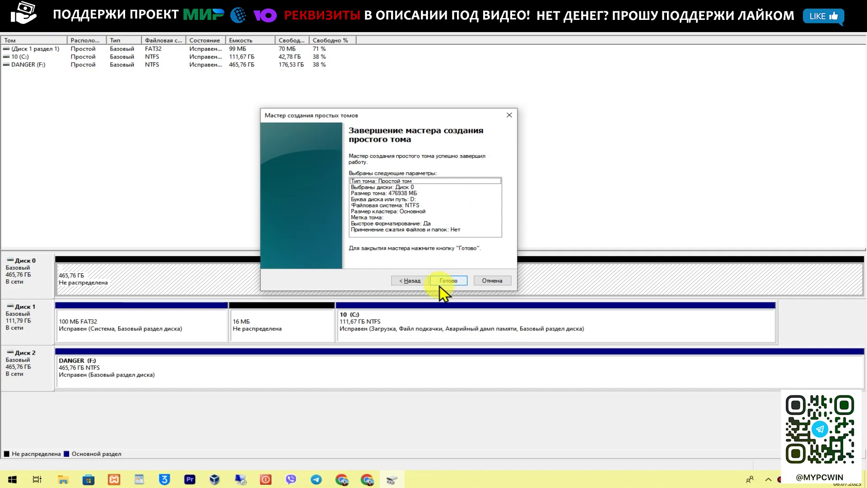
{"action": "left_click", "coordinate": [445, 280]}
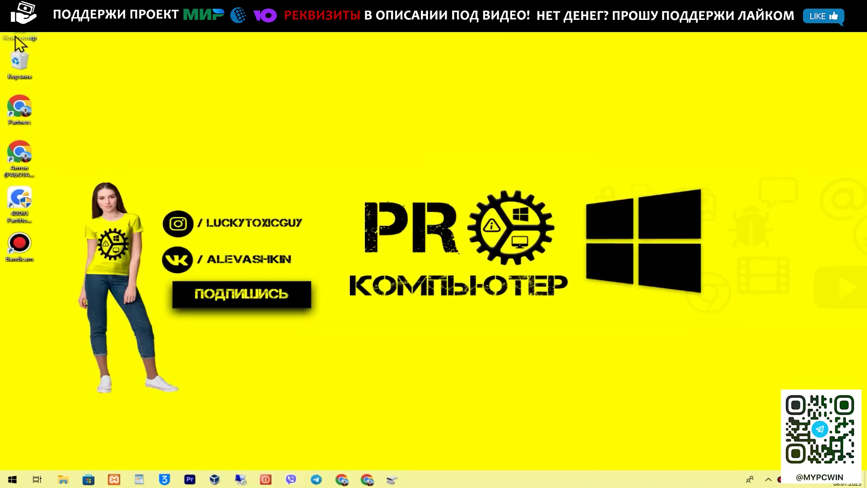
Step: Open This PC in a maximized window and select the new local disk (D:) to check it
{"action": "double_click", "coordinate": [16, 36]}
{"action": "key", "text": "super+Up"}
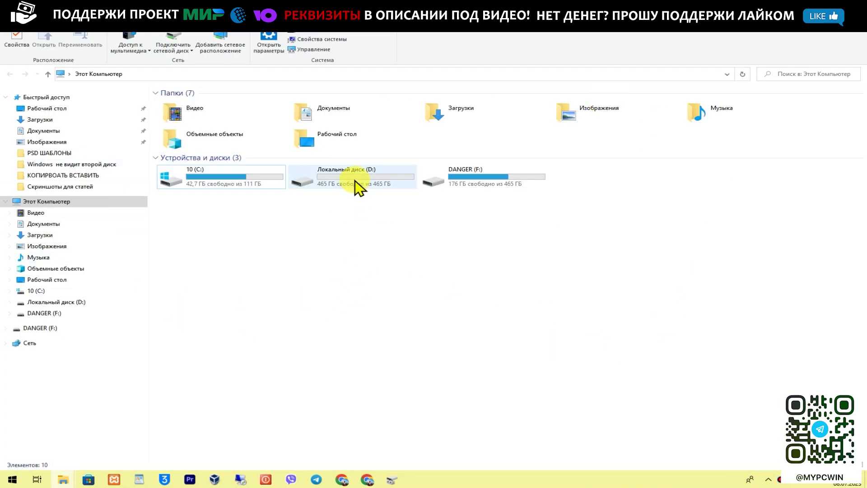
{"action": "left_click", "coordinate": [335, 181]}
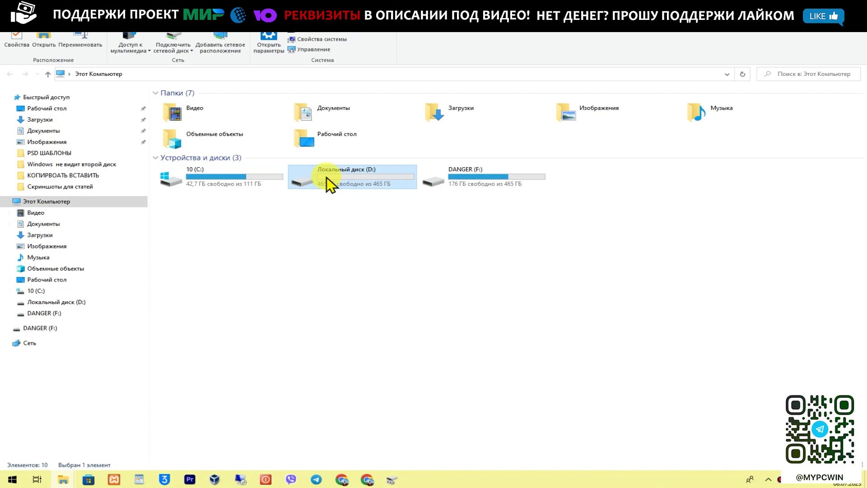